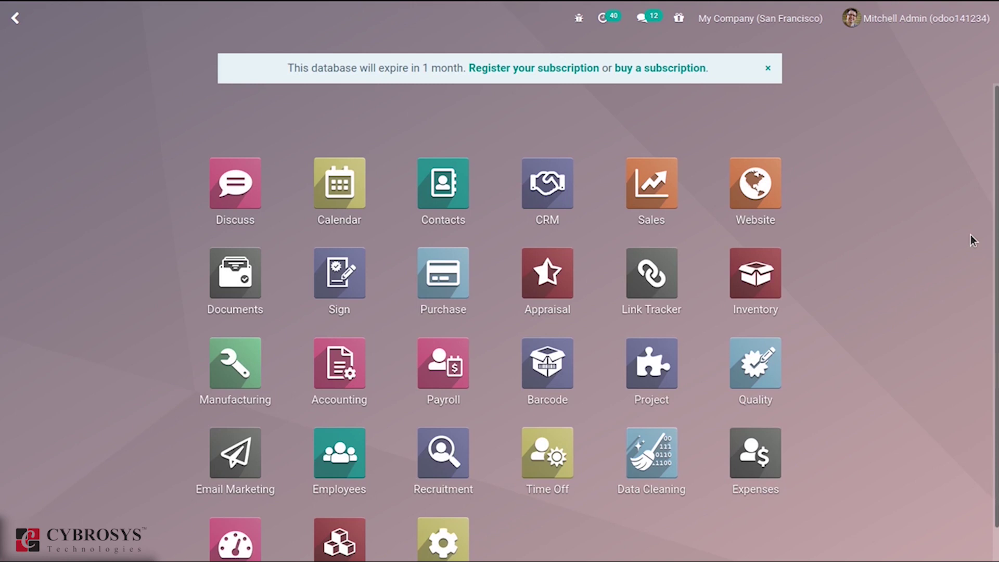
Enable product and vendor Warnings in the Purchase settings and save them
click(444, 280)
click(345, 22)
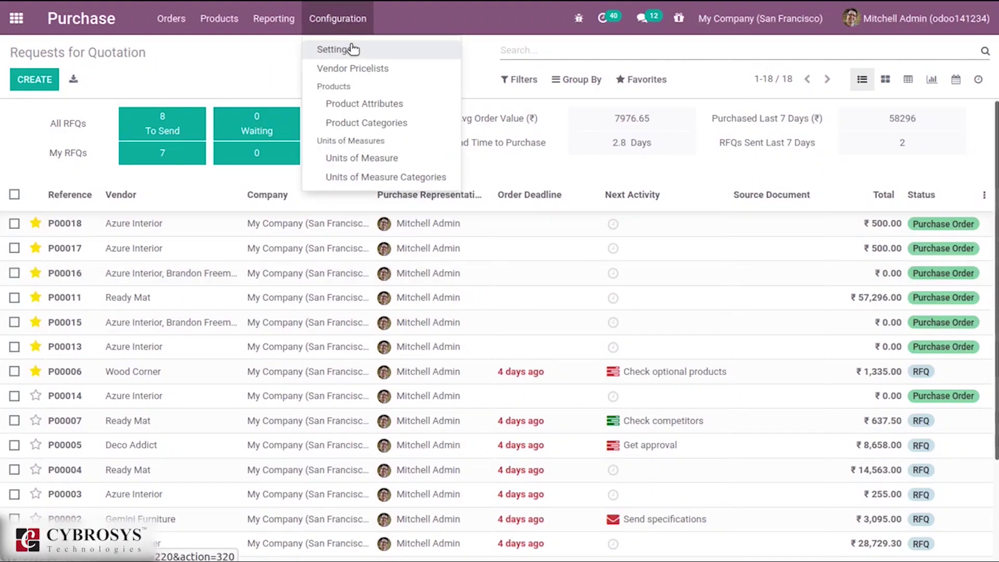
click(353, 50)
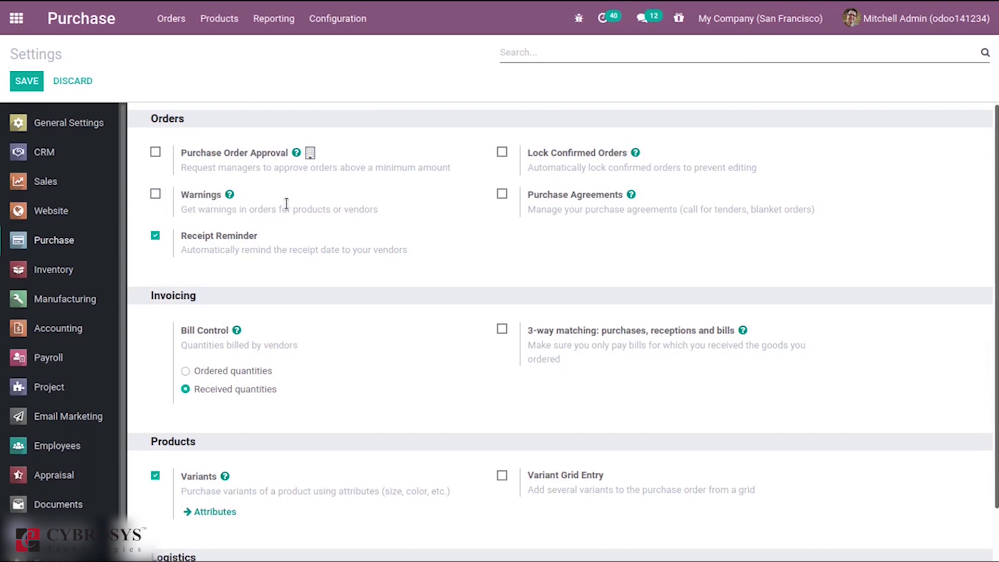
click(155, 194)
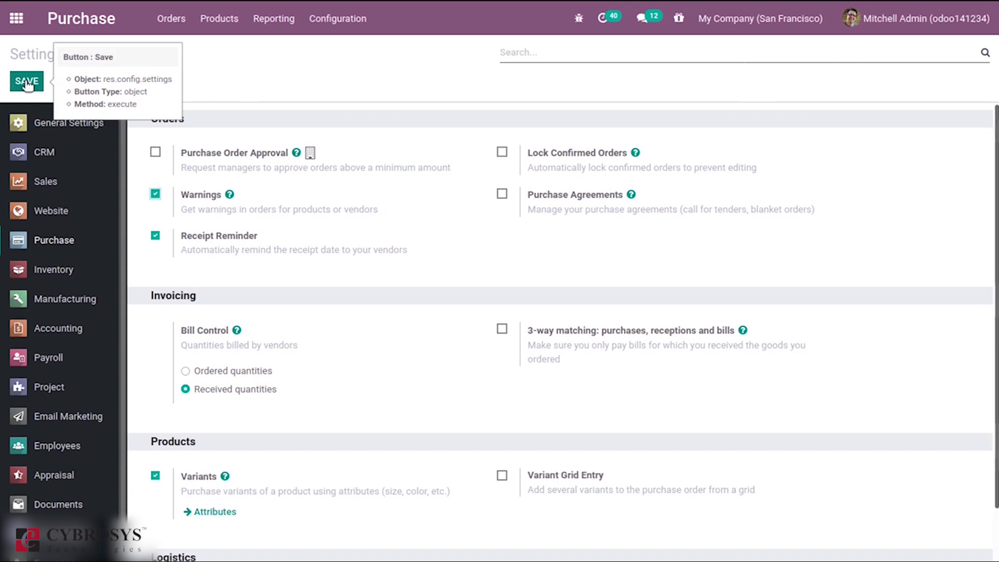
click(26, 82)
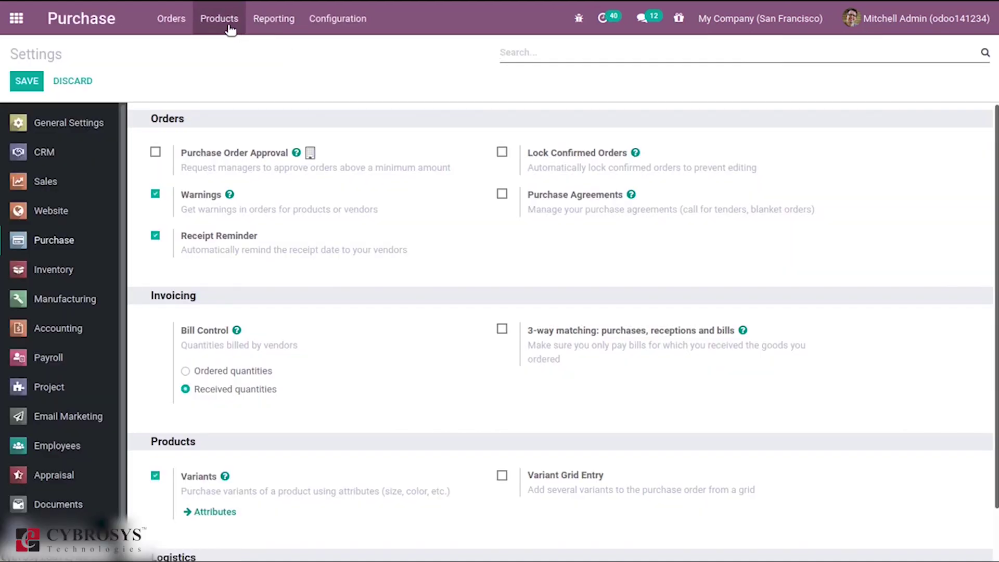
Open the Aluminium Box product's Purchase tab in edit mode
click(228, 26)
click(235, 56)
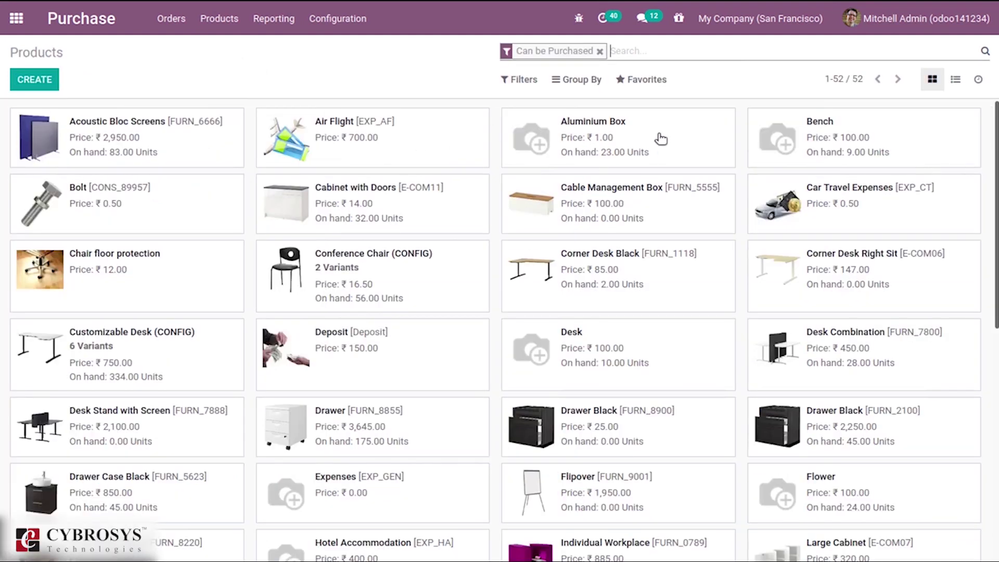
click(646, 136)
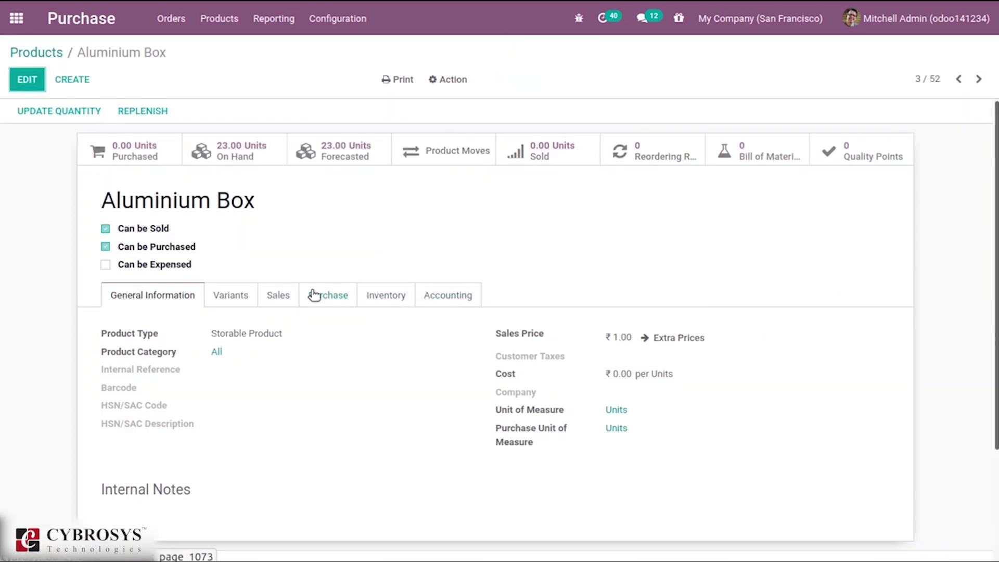
click(314, 295)
click(27, 79)
Set its purchase warning to Warning with message 'Issue with product' and save
scroll(397, 389, down, 3)
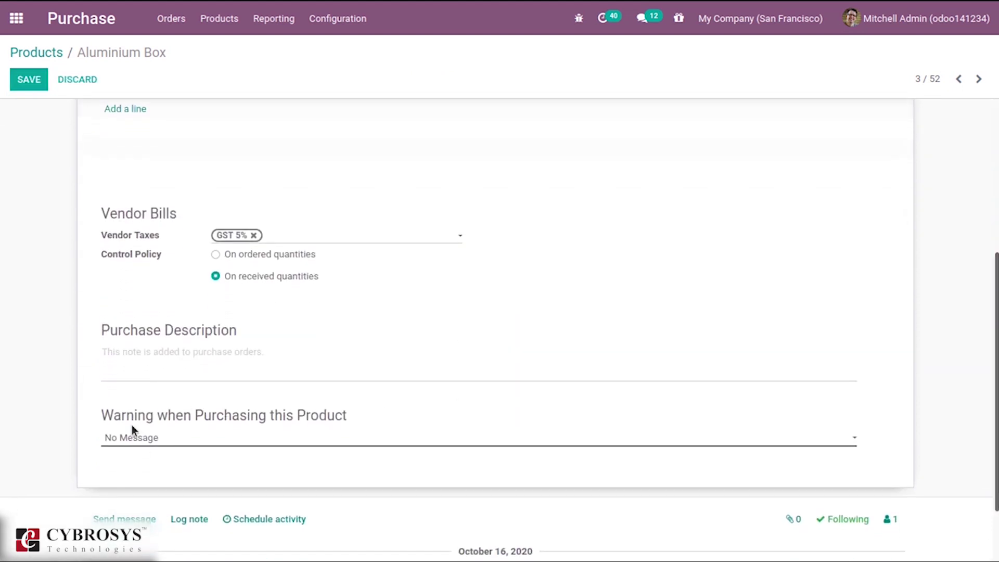
click(198, 437)
click(130, 475)
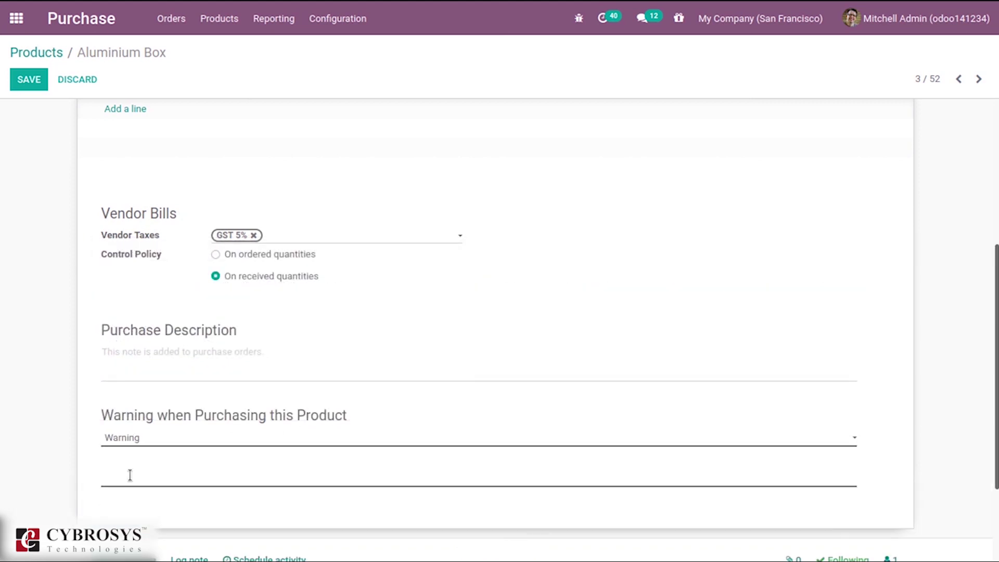
click(129, 475)
text(Issue with product)
click(27, 81)
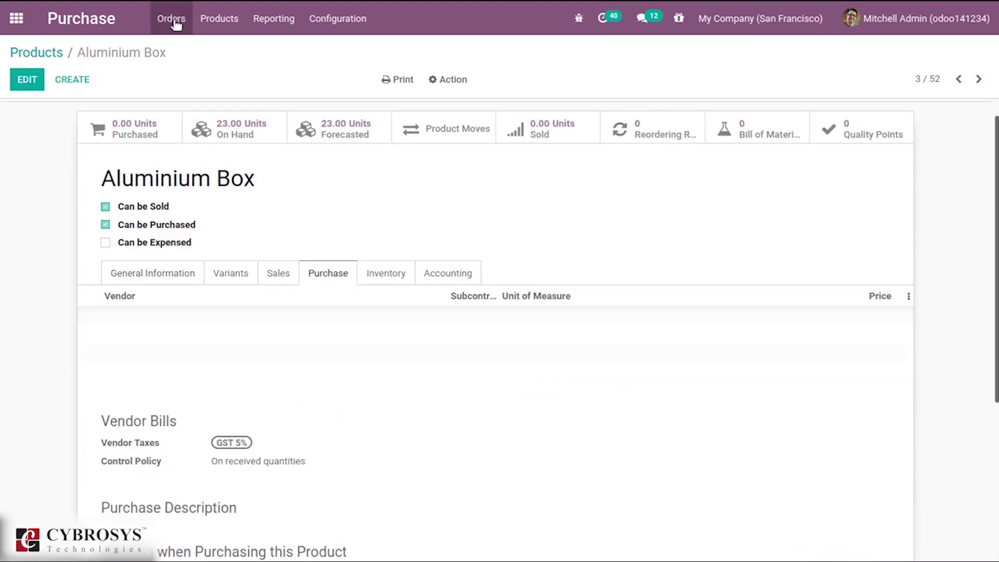
click(171, 19)
Start a new RFQ with vendor Azure Interior and GST treatment Consumer
click(183, 65)
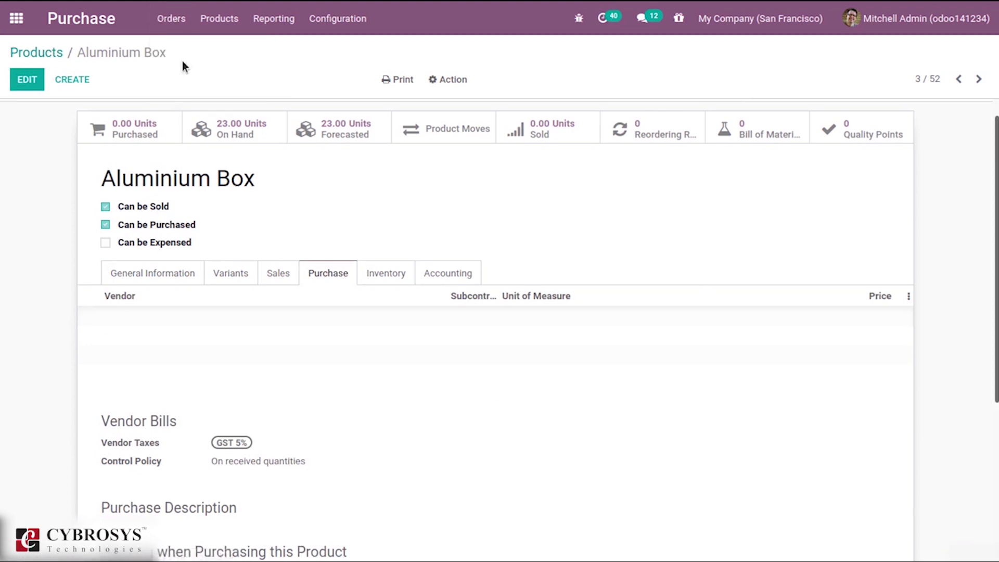
click(30, 81)
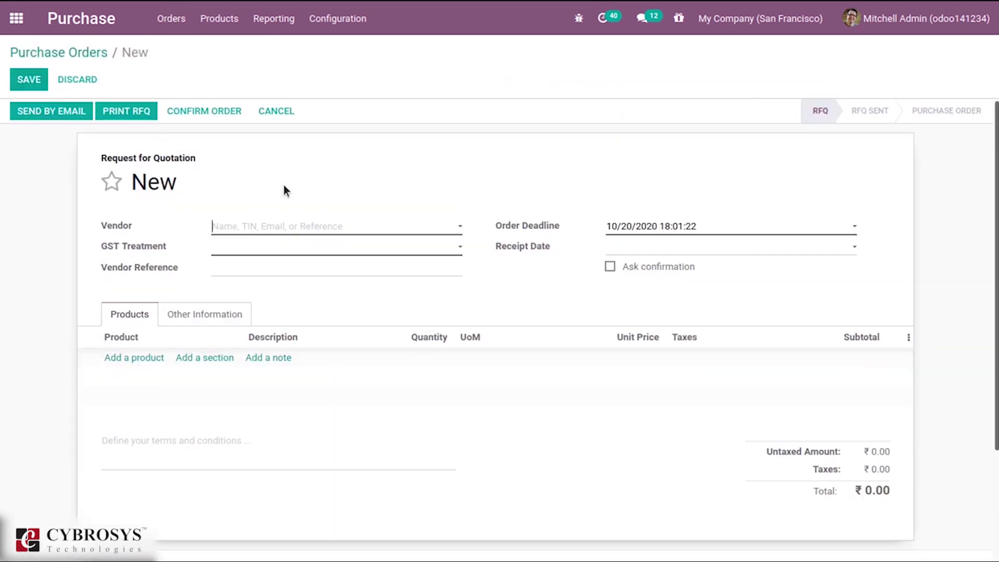
click(281, 227)
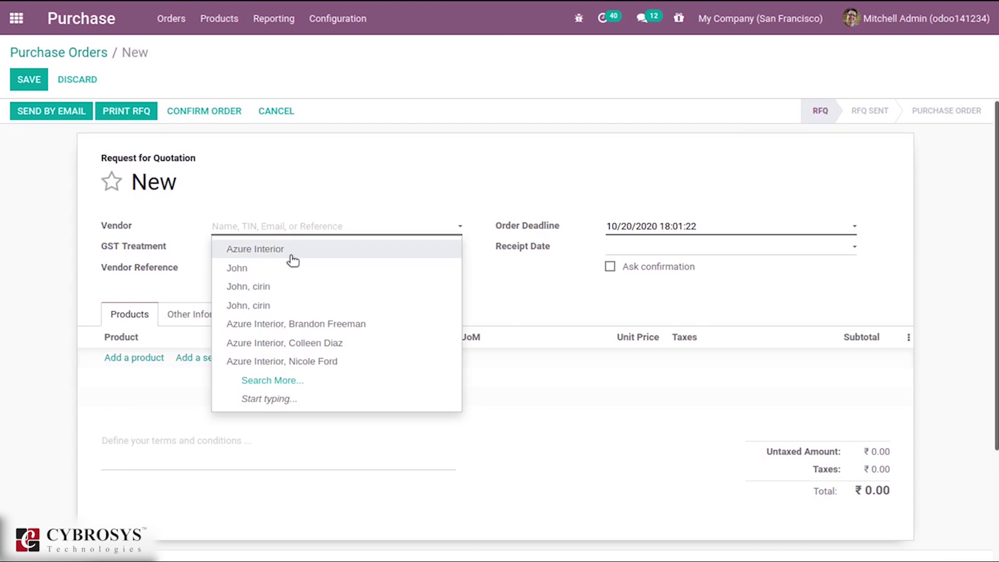
click(292, 255)
click(254, 324)
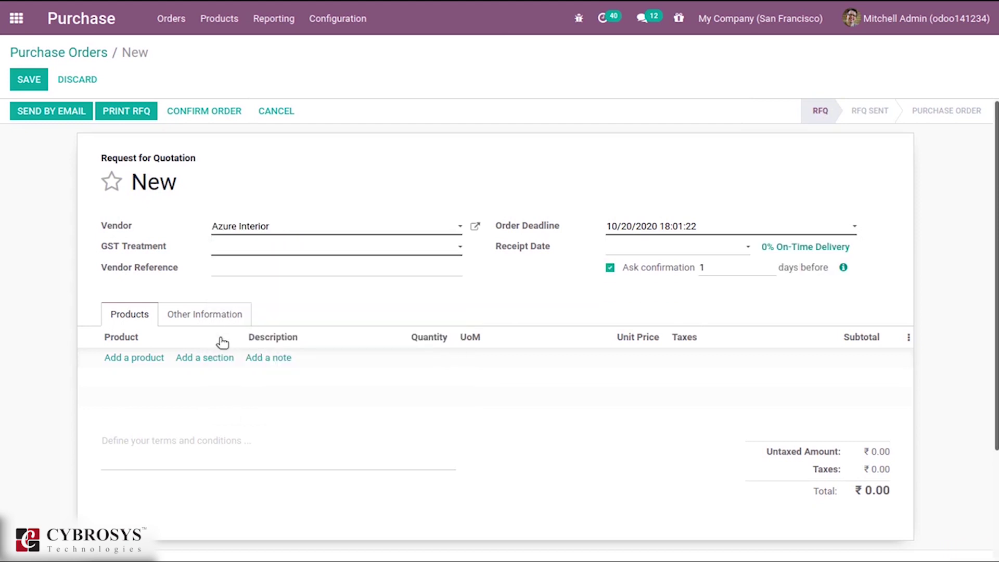
Add Aluminium Box, dismiss its 'Issue with product' warning, and discard the draft RFQ
click(149, 359)
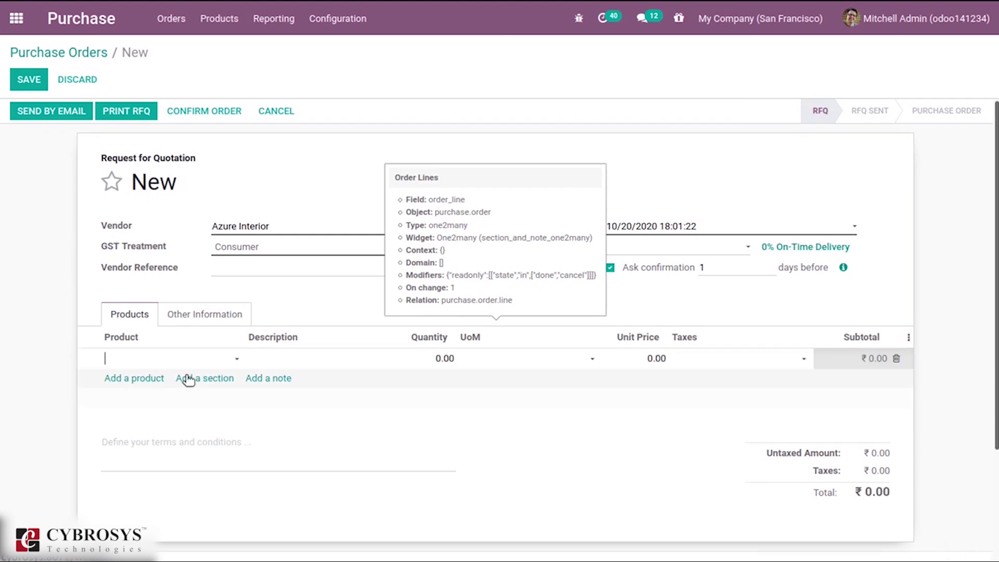
text(al)
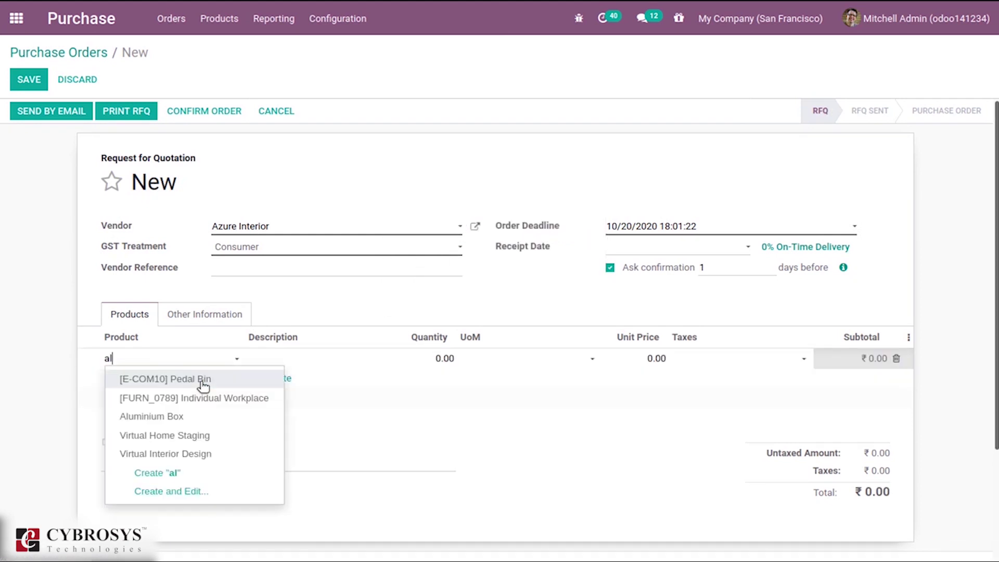
click(196, 414)
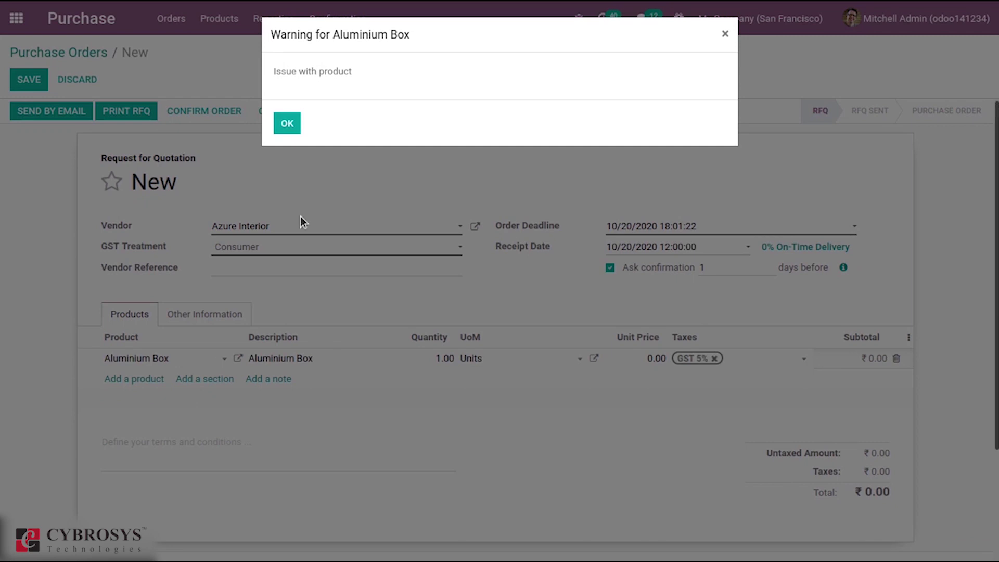
click(294, 123)
click(61, 54)
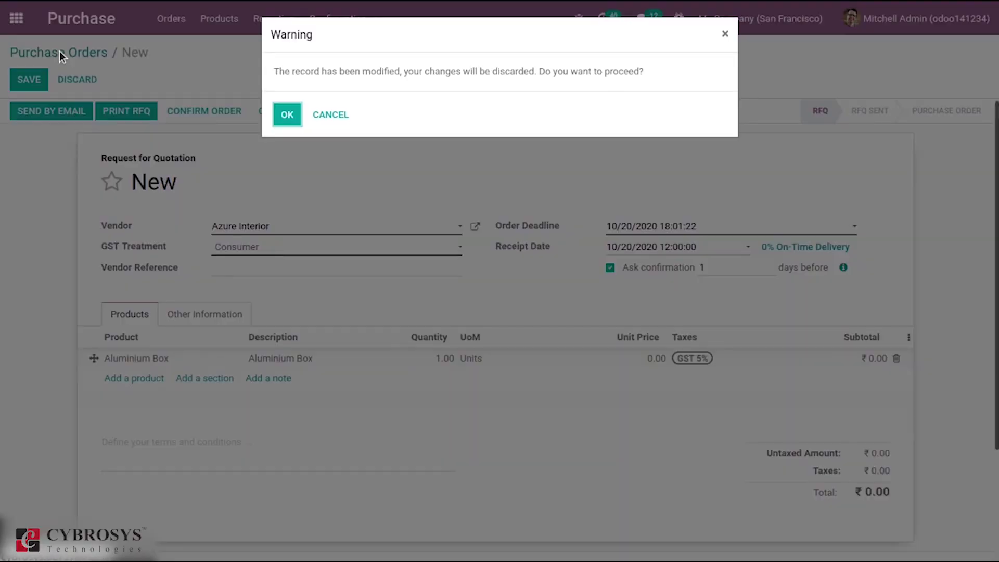
click(285, 114)
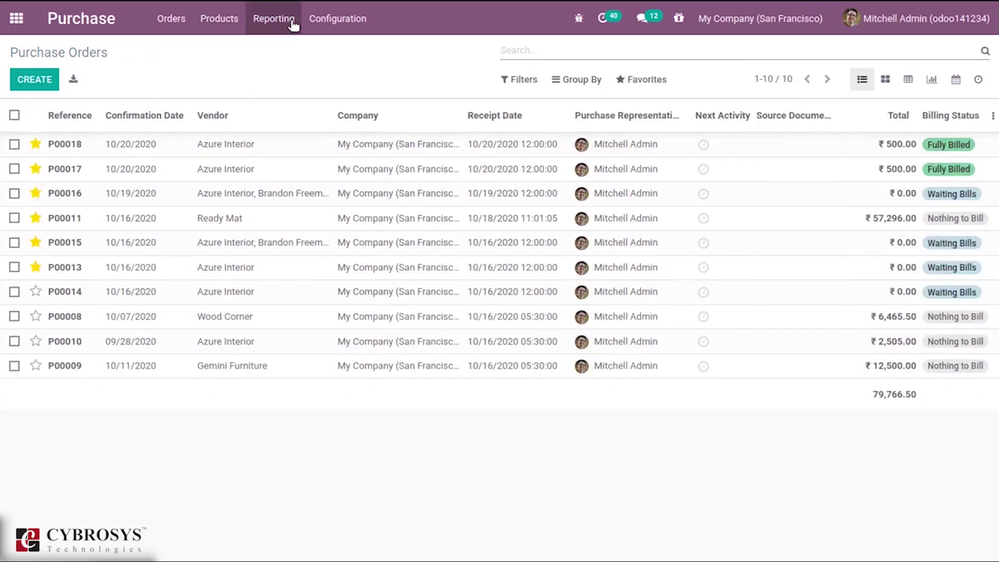
click(219, 19)
Change the Aluminium Box purchase warning type to Blocking Message
click(236, 52)
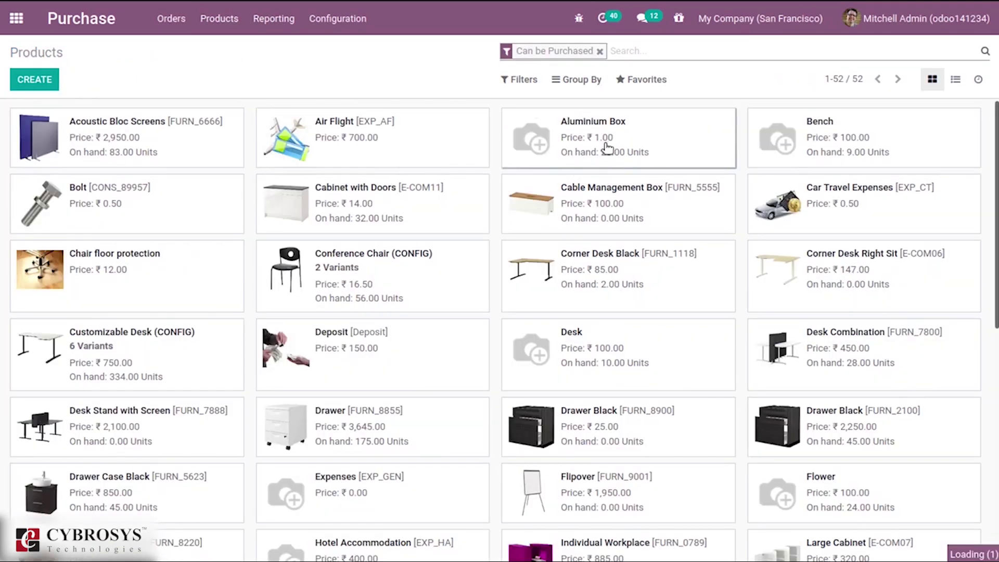
click(608, 146)
click(27, 80)
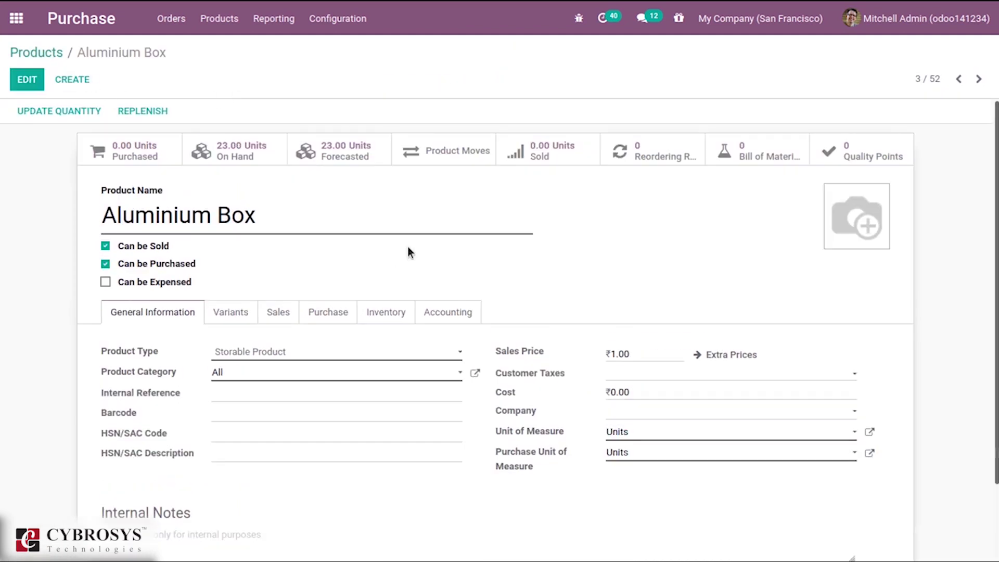
click(312, 314)
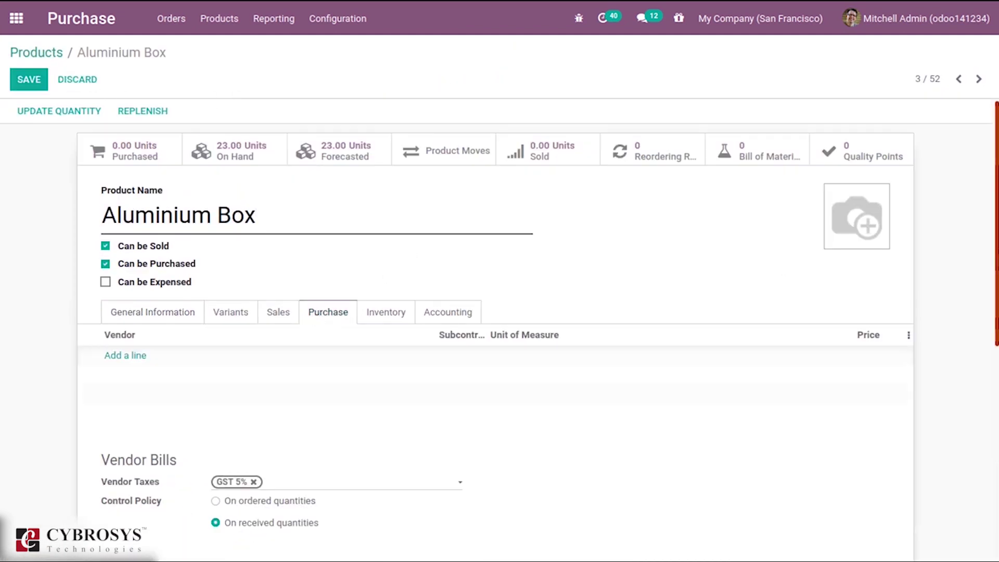
scroll(941, 266, down, 3)
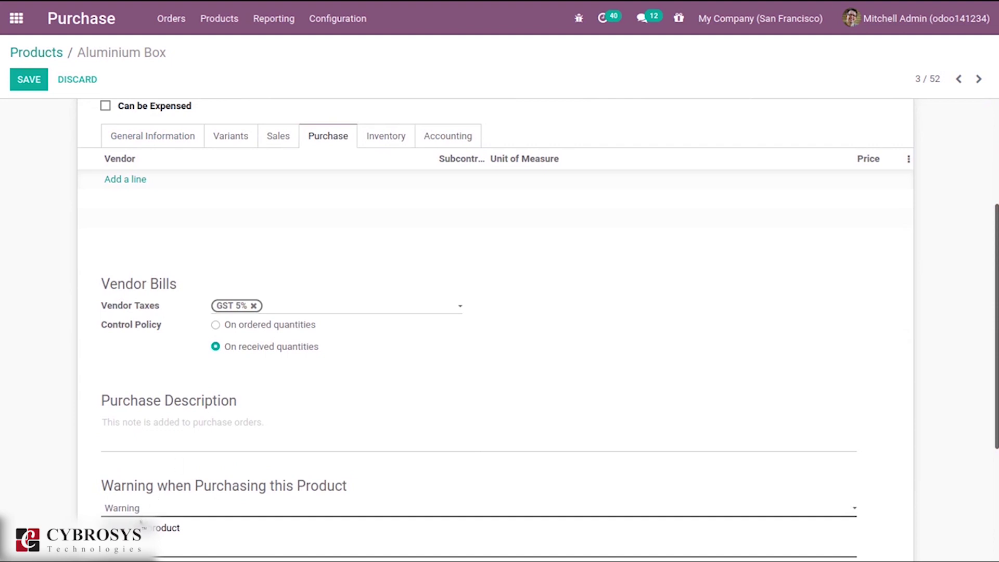
click(156, 509)
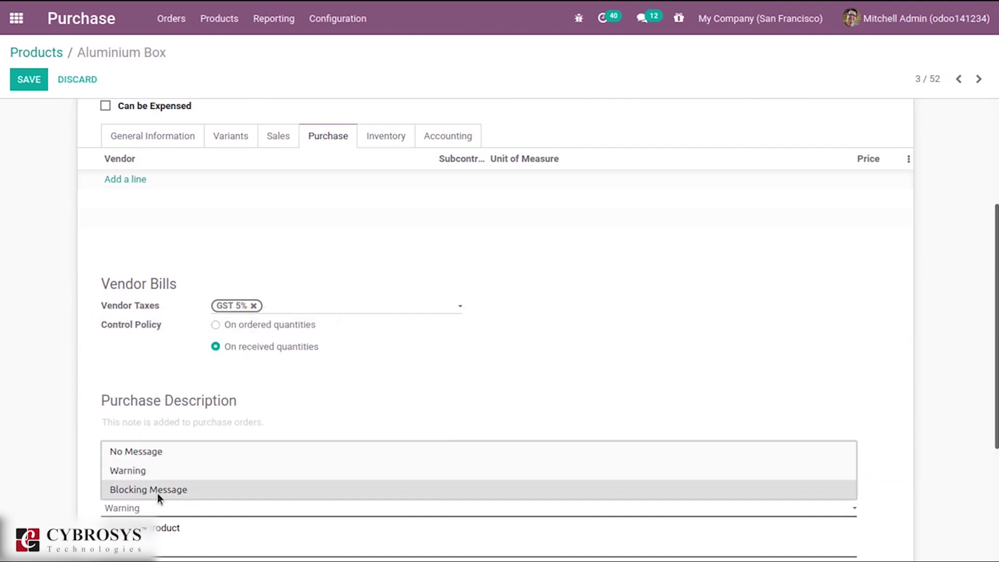
click(158, 490)
Replace the message with 'Product blocked due to damage', save, and return to Products
scroll(157, 468, down, 2)
scroll(279, 351, down, 1)
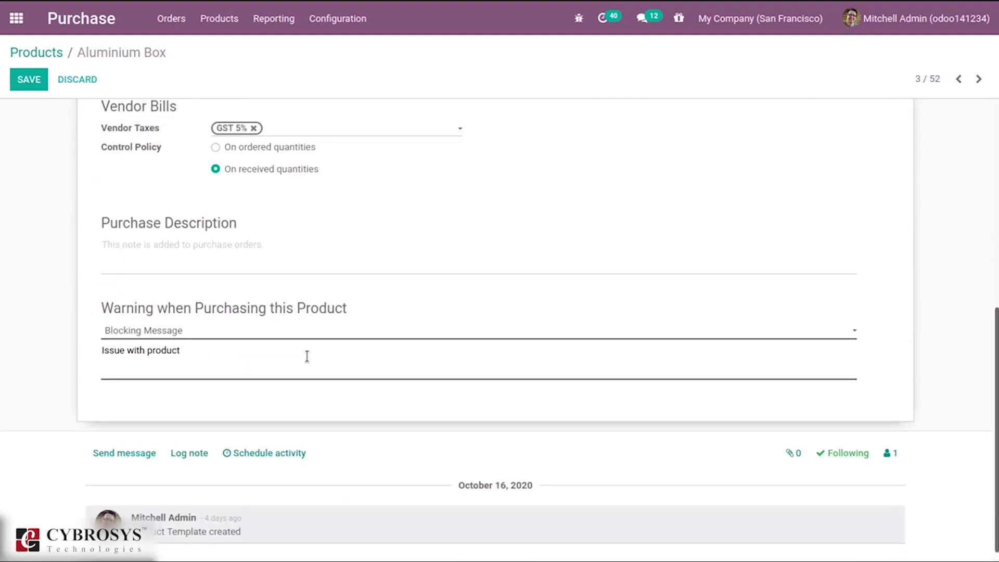
drag(180, 350, 79, 348)
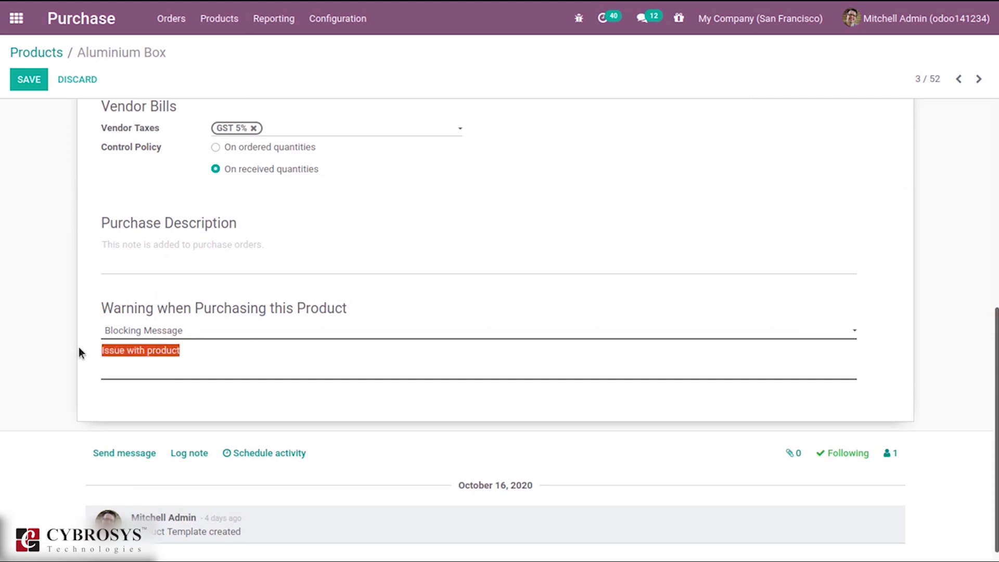
key(BackSpace)
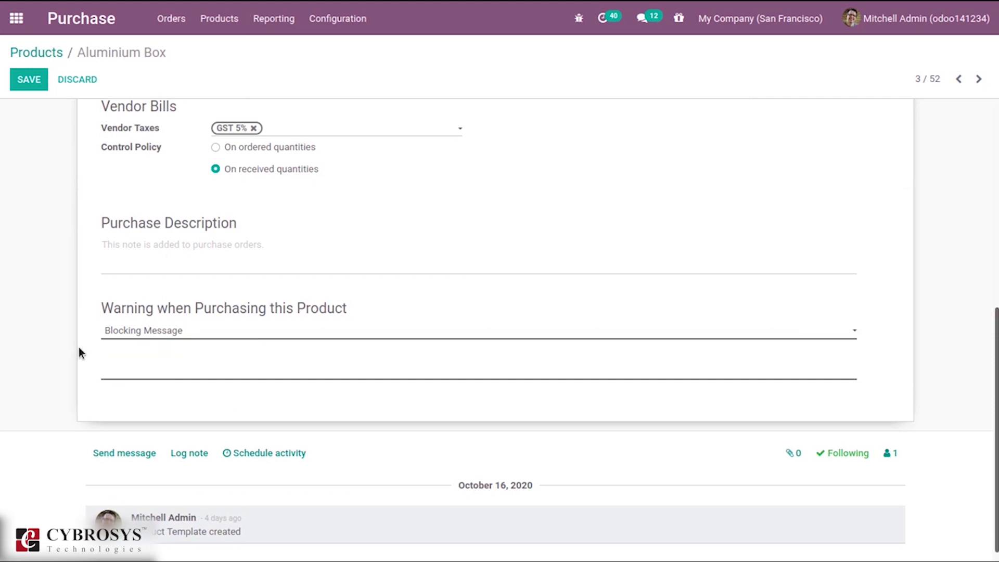
text(Product bloked)
key(BackSpace)
key(BackSpace)
key(BackSpace)
text(cked)
text(due to damage)
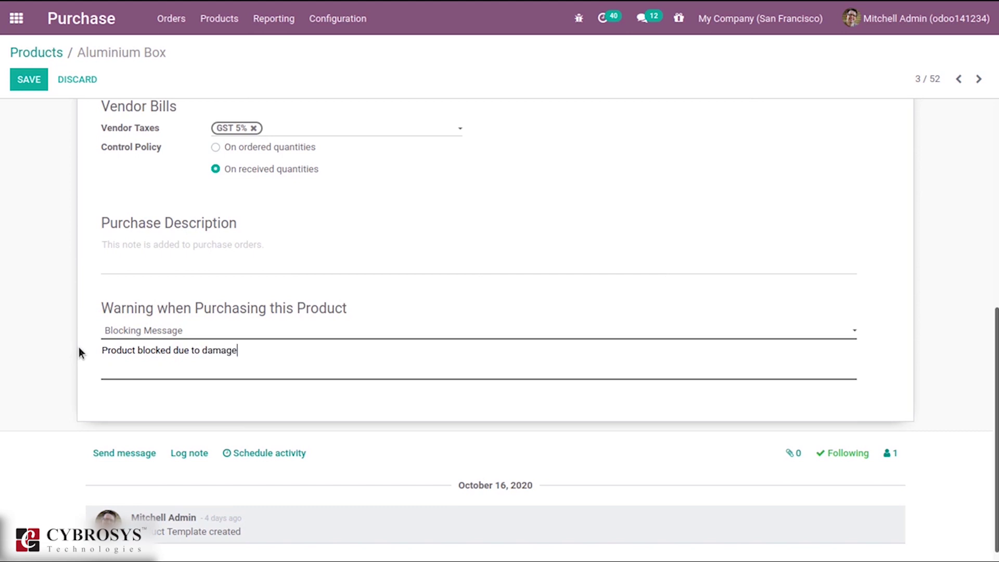
click(28, 81)
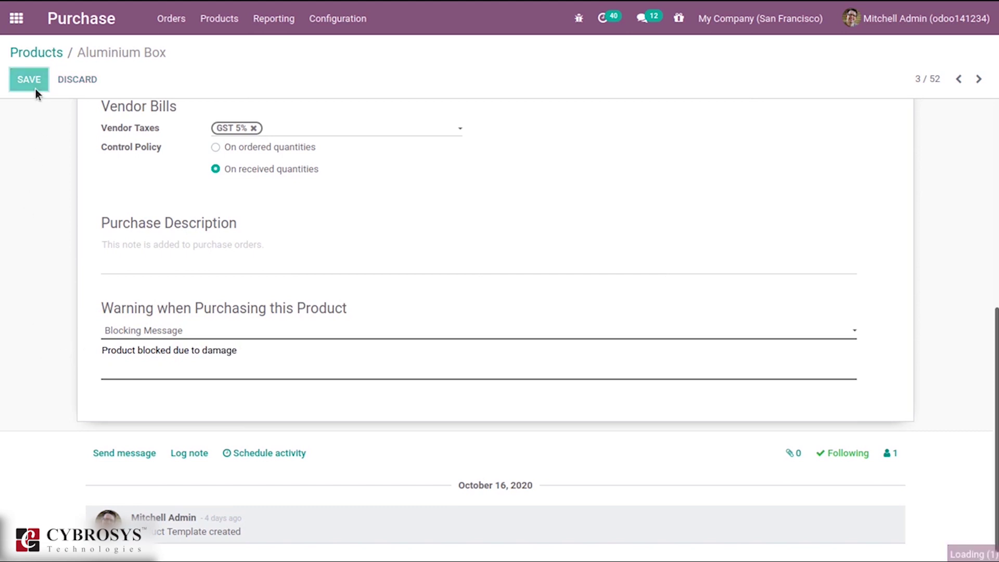
click(50, 54)
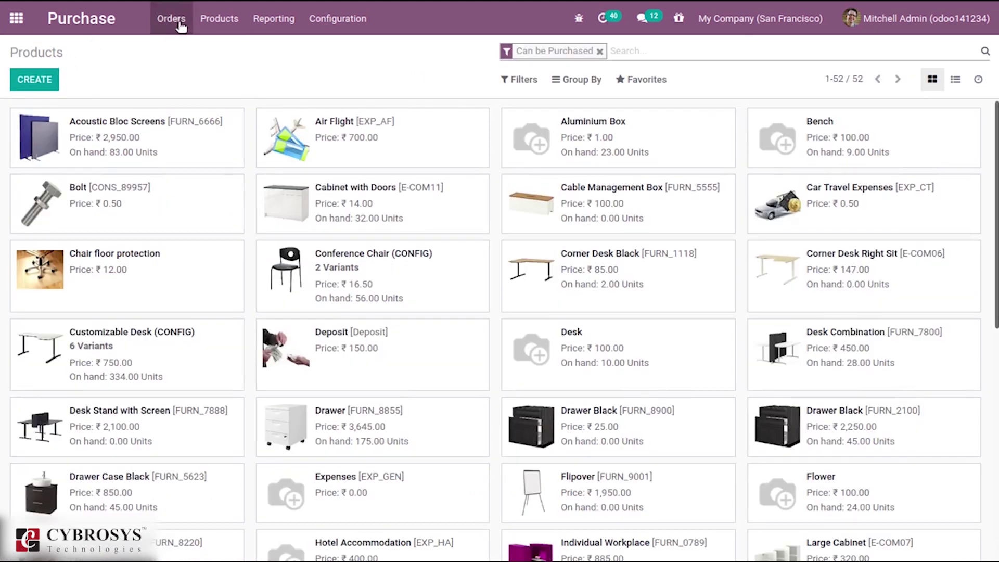
click(180, 22)
Start a new RFQ for Azure Interior with GST treatment Unregistered Business
click(190, 66)
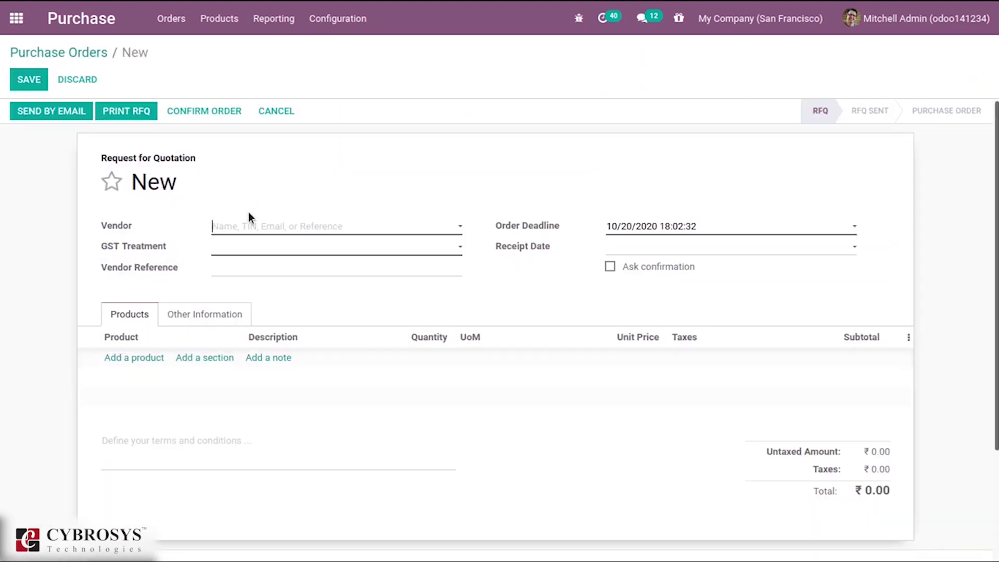
click(245, 226)
click(272, 255)
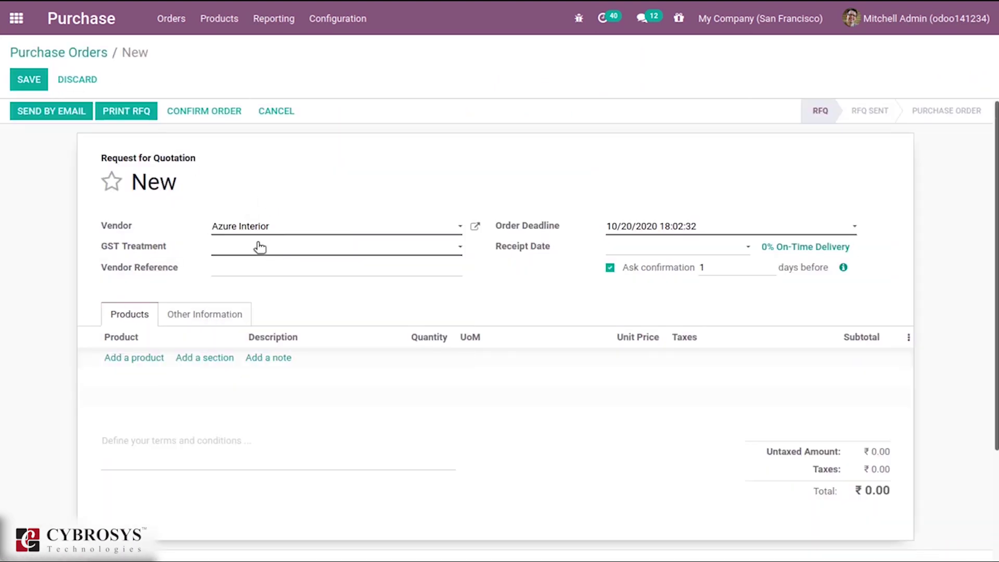
click(258, 246)
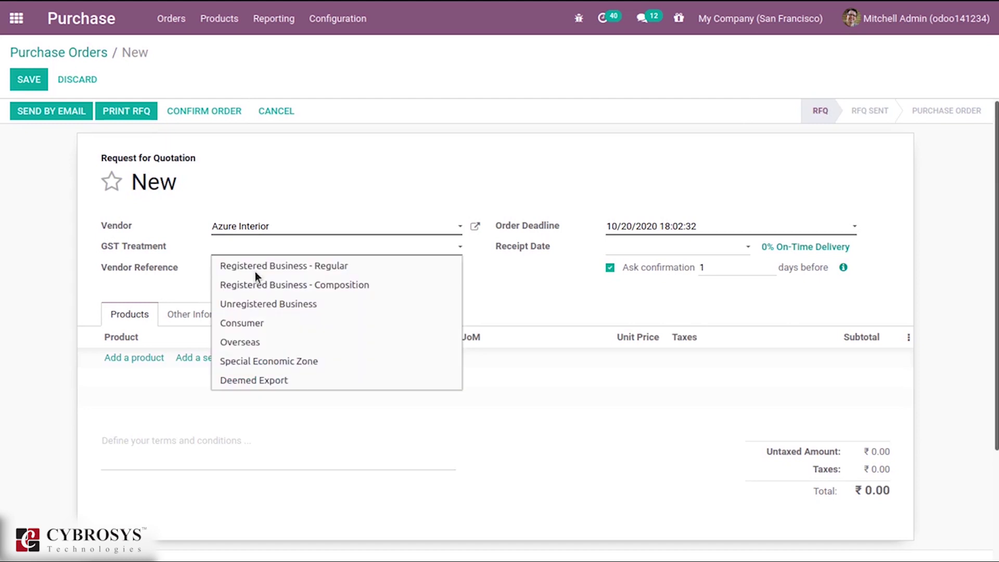
click(260, 307)
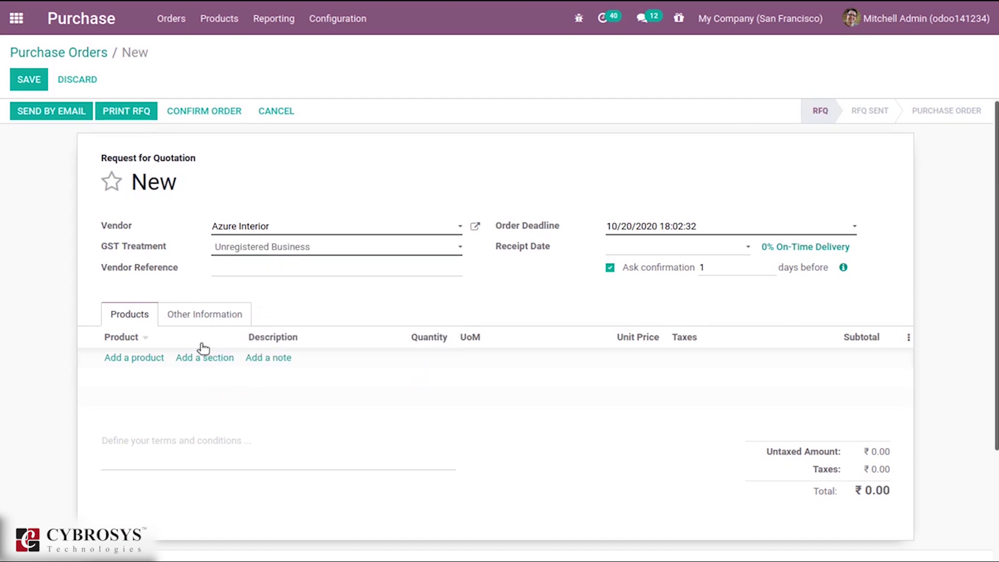
Add Aluminium Box, dismiss its damage blocking message, and leave the draft RFQ
click(125, 359)
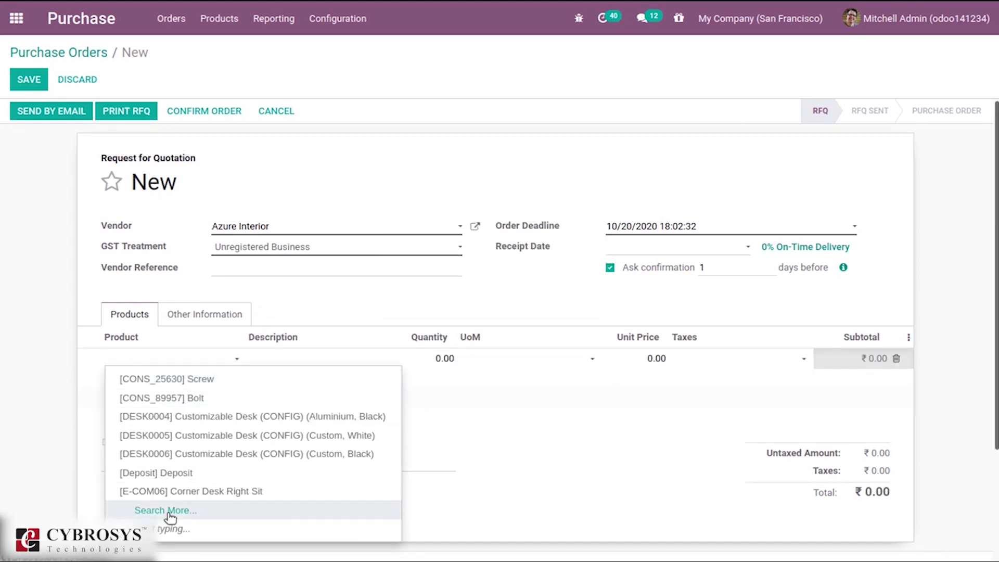
text(alu)
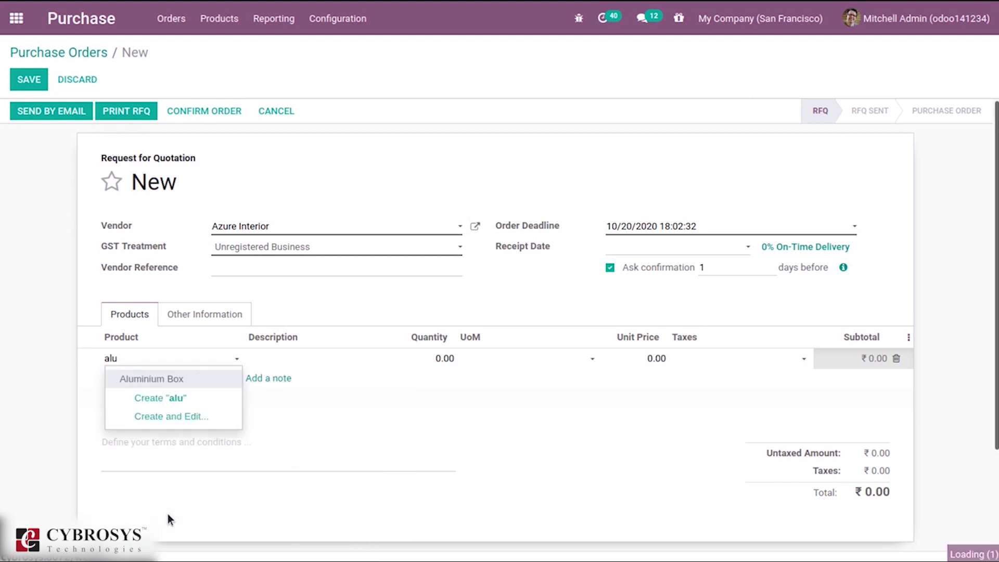
click(199, 379)
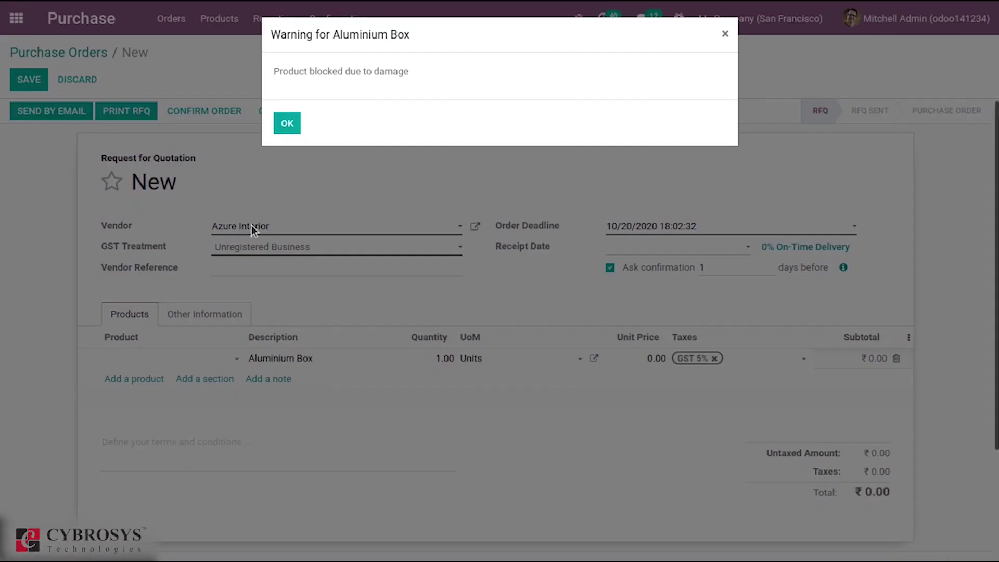
click(286, 122)
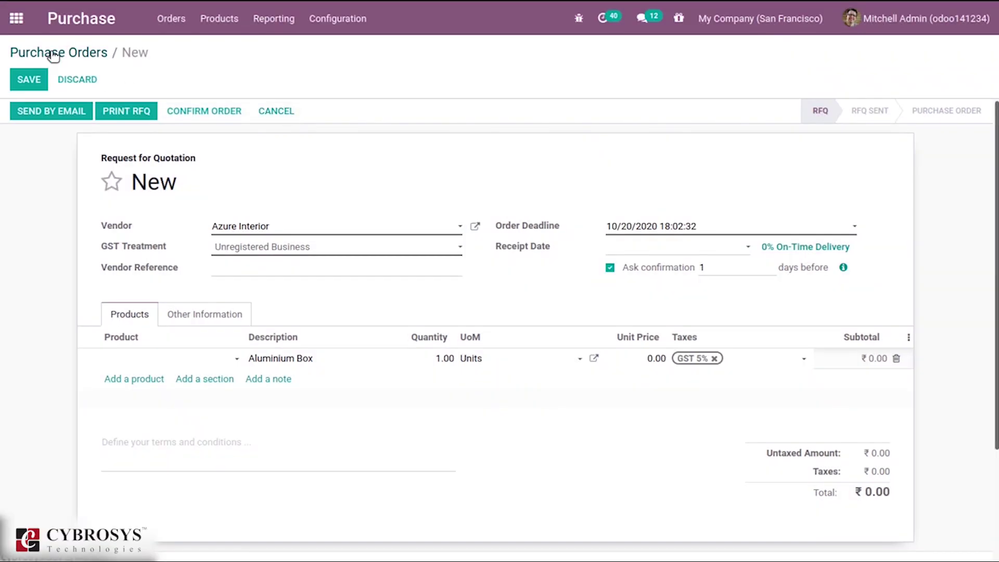
click(52, 53)
Discard the draft RFQ and open the Azure Interior vendor record in edit mode
click(288, 115)
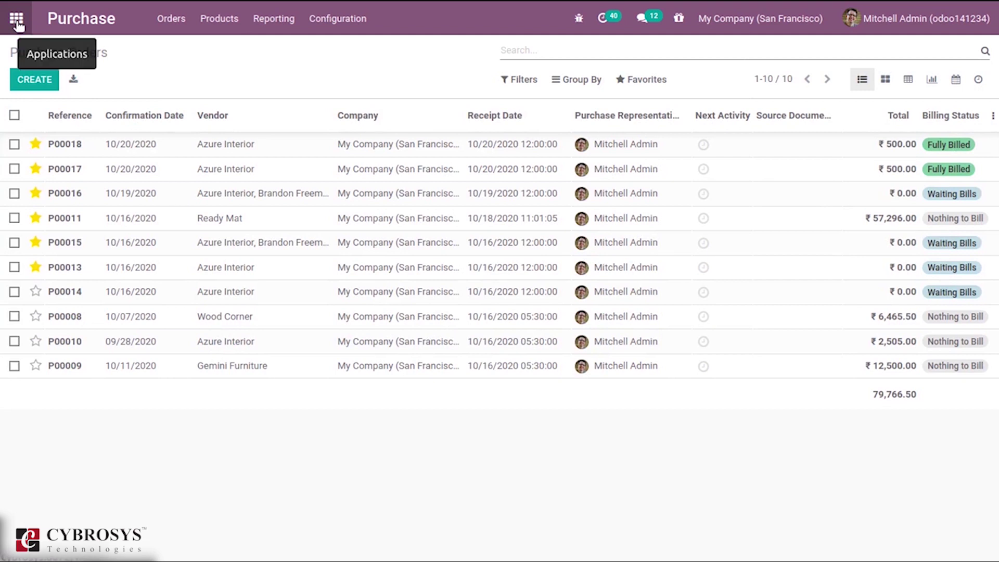
click(165, 20)
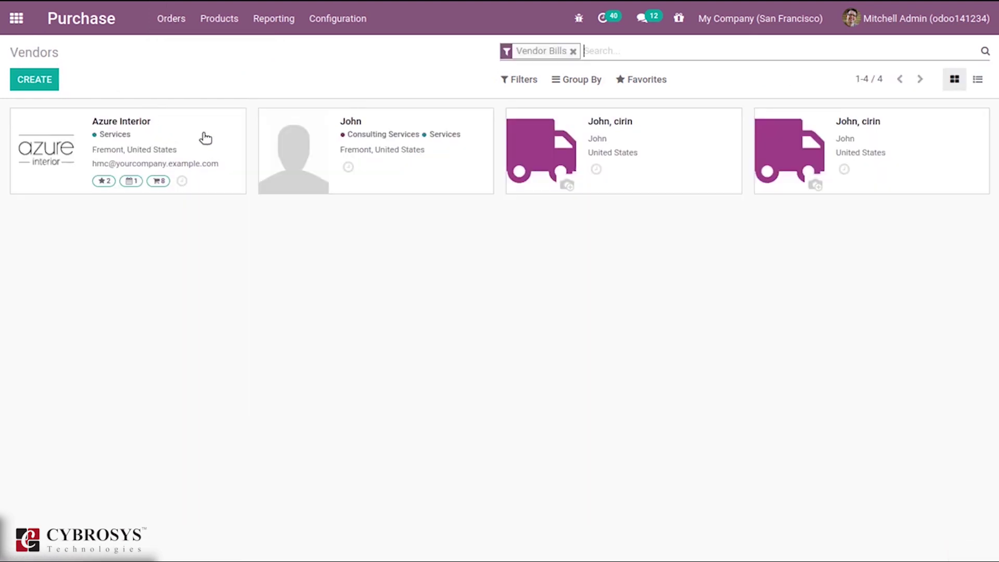
click(206, 138)
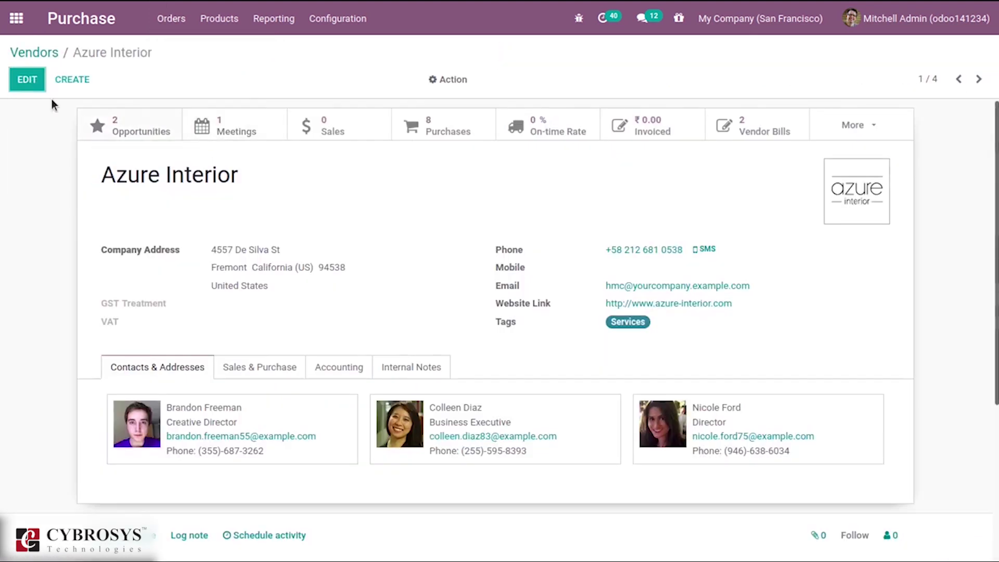
click(30, 86)
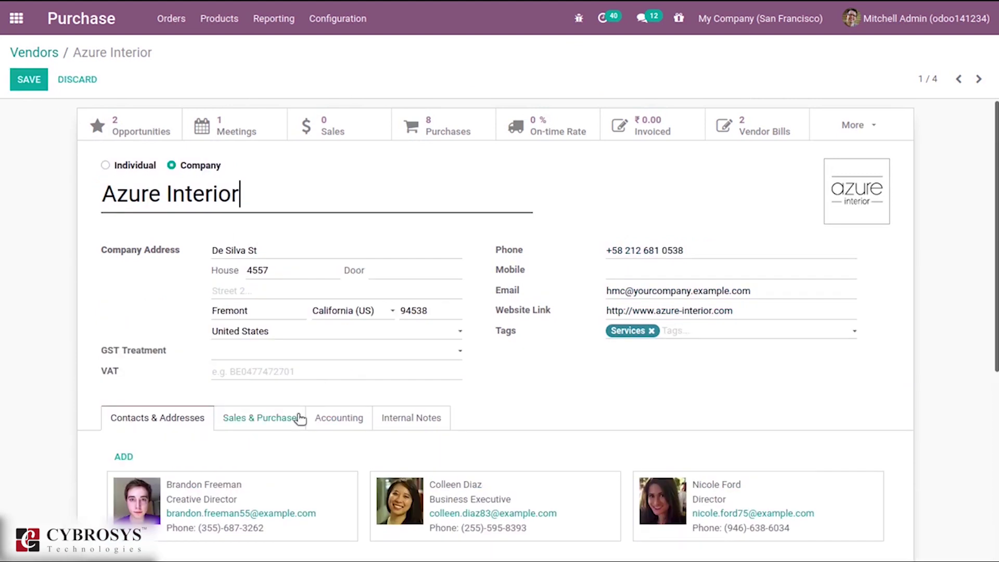
scroll(409, 271, down, 3)
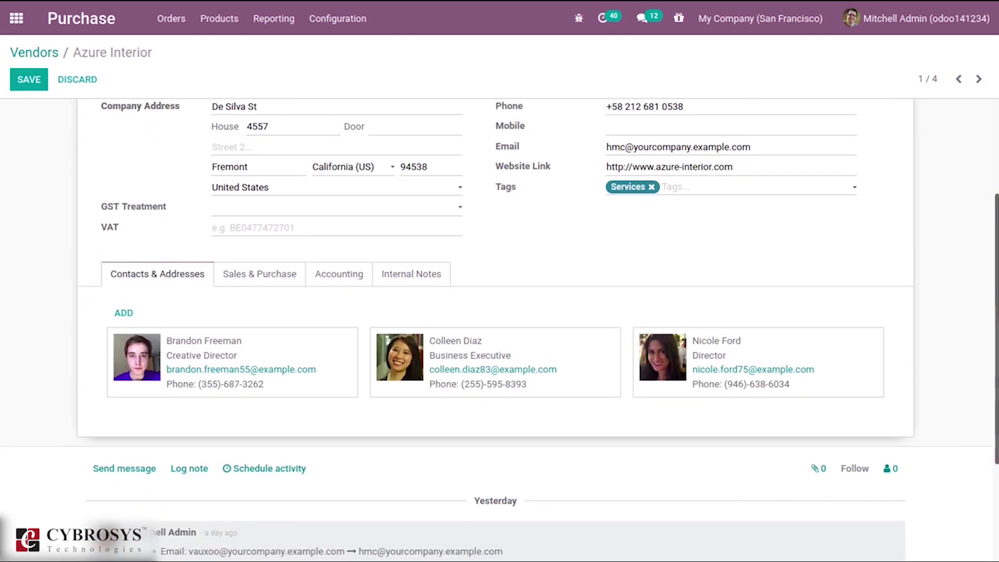
Set Azure Interior's purchase order warning to Blocking Message 'Vendor not available' and save
click(409, 271)
scroll(409, 272, down, 4)
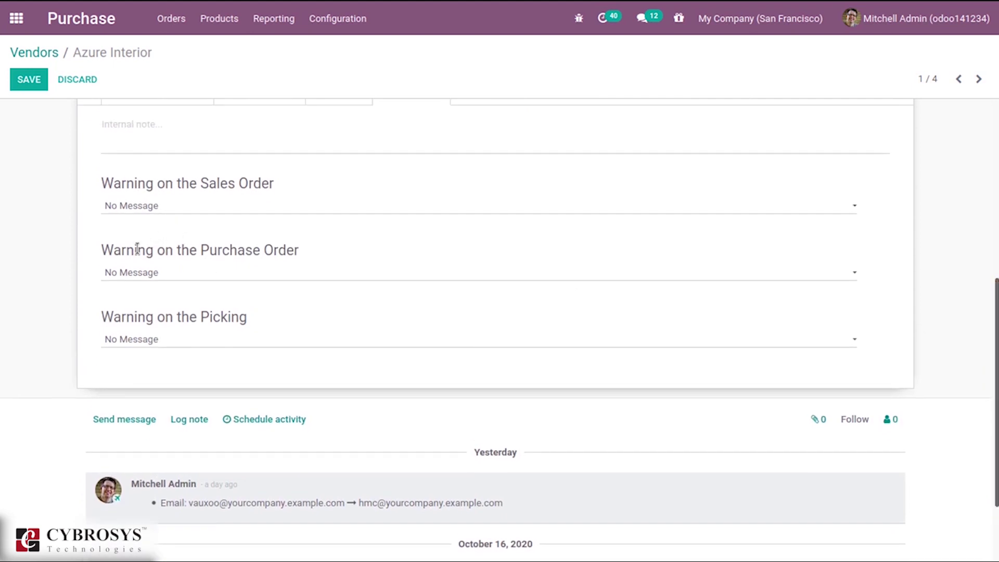
click(170, 274)
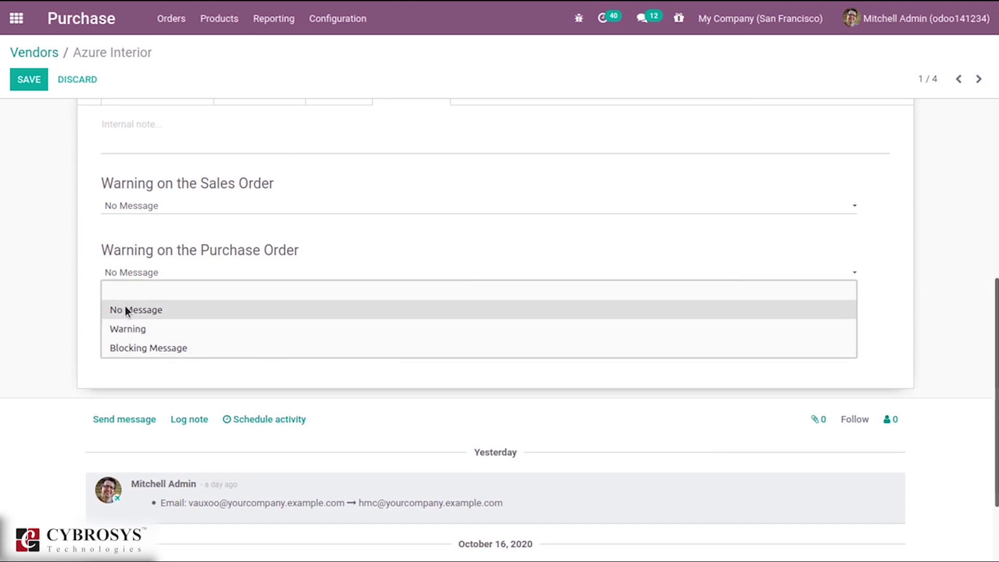
click(151, 348)
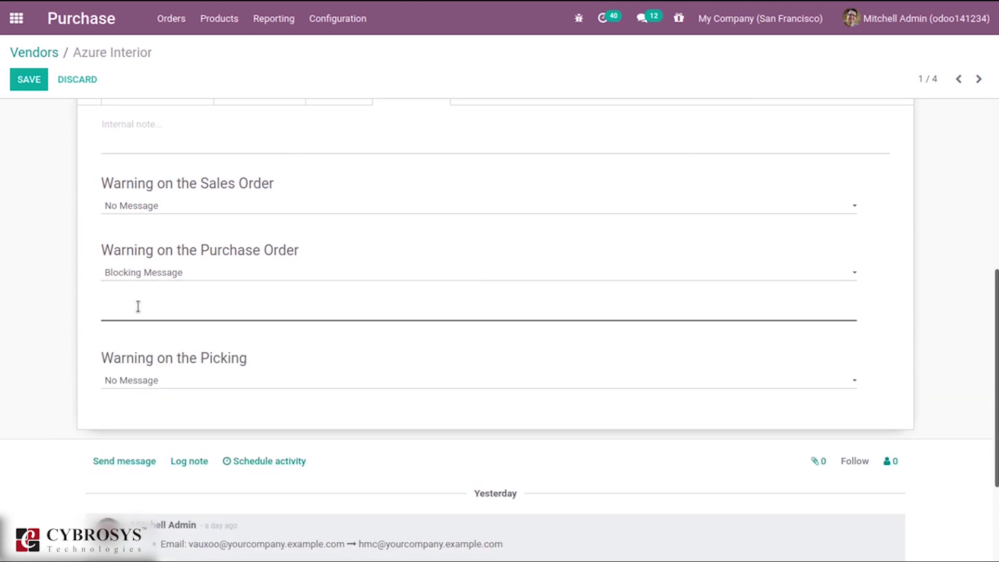
text(Vendor )
text(not )
text(avali)
text(able)
key(BackSpace)
key(BackSpace)
key(BackSpace)
key(BackSpace)
key(BackSpace)
text(ilable)
click(21, 80)
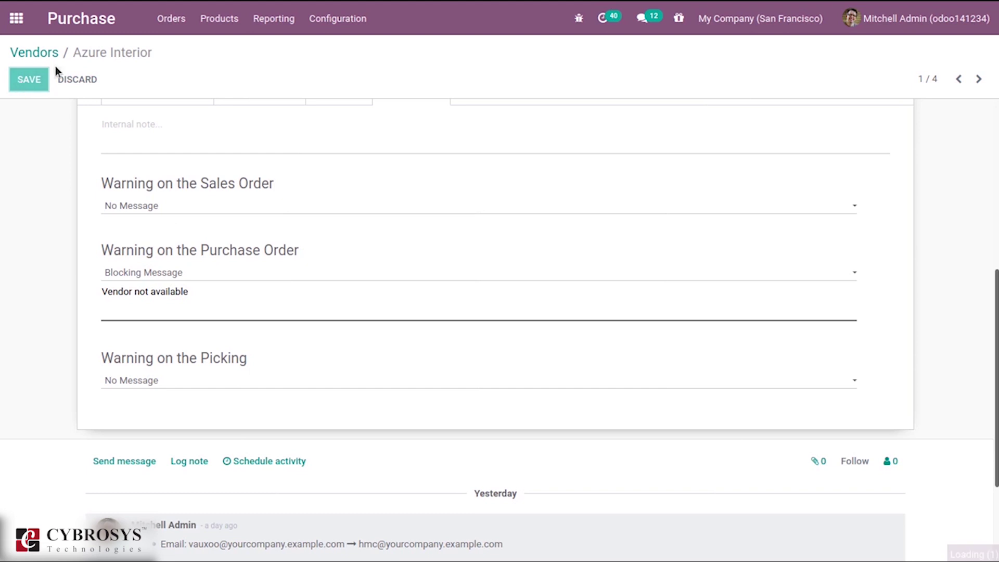
Pick Azure Interior on a new RFQ, dismiss the 'Vendor not available' block, and discard the draft
click(158, 29)
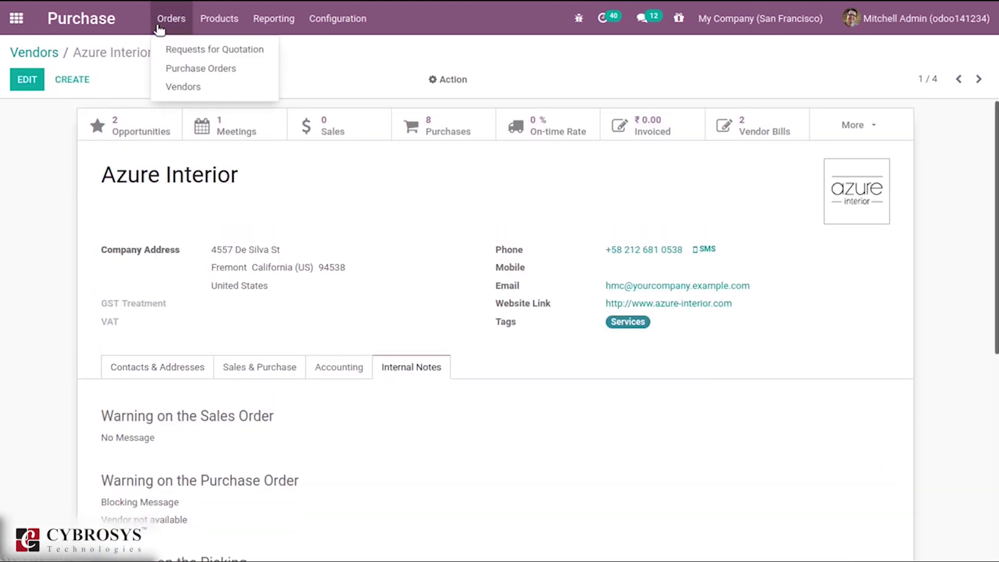
click(192, 69)
click(33, 81)
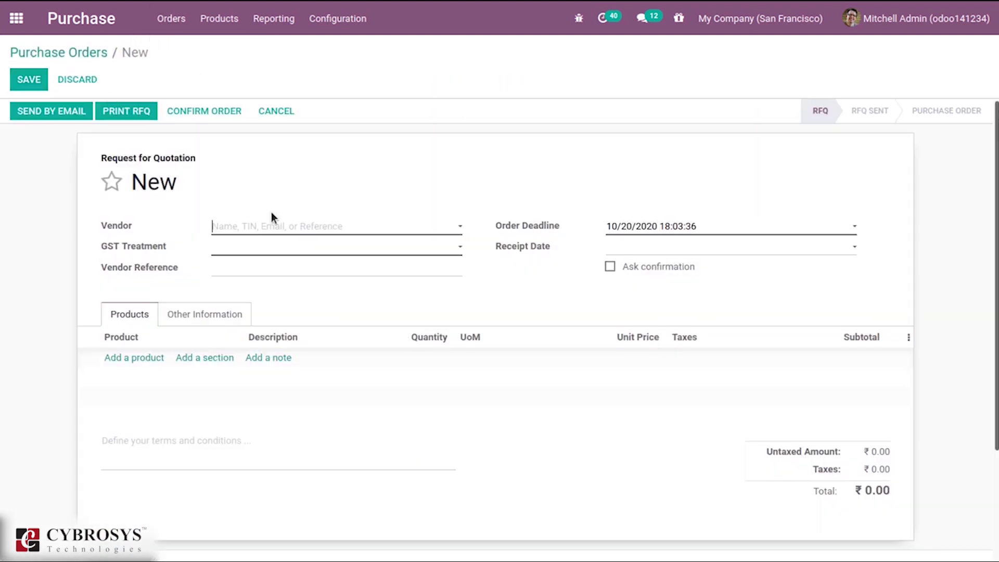
click(277, 224)
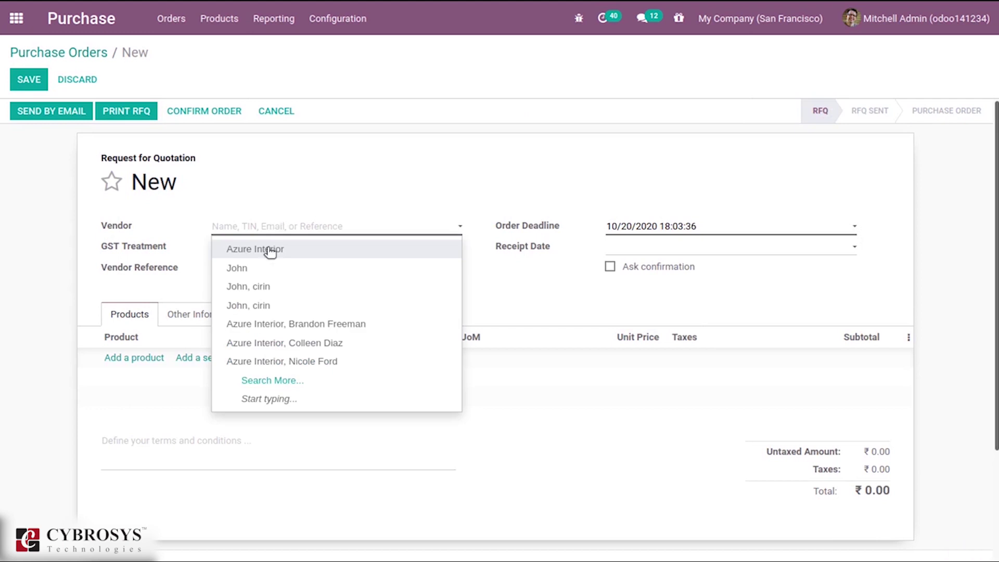
click(270, 253)
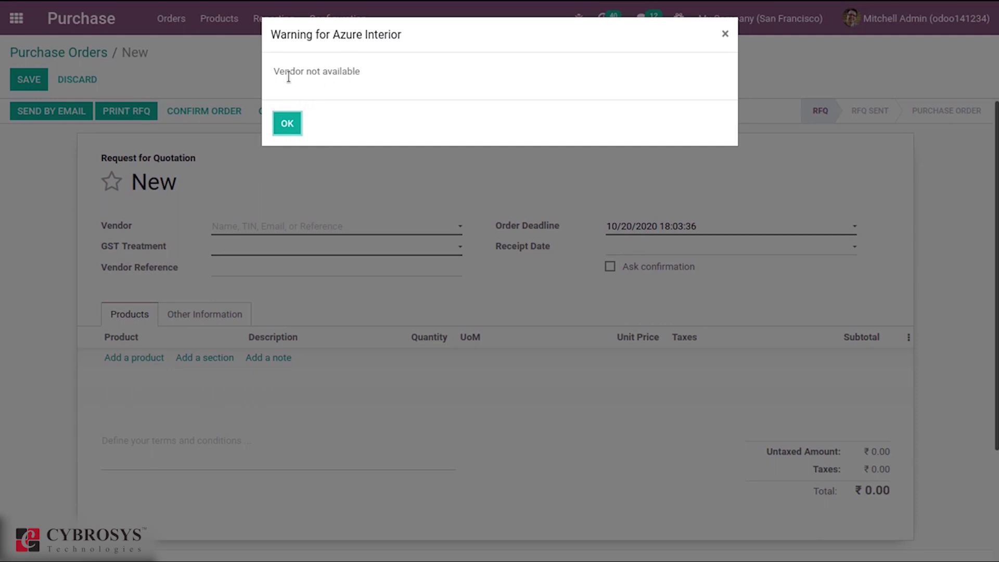
click(288, 124)
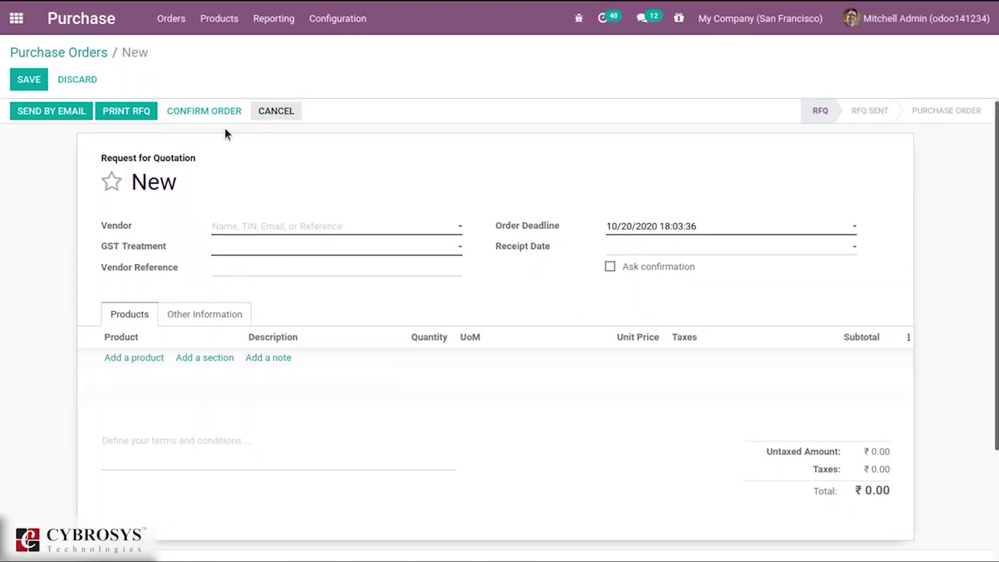
click(71, 52)
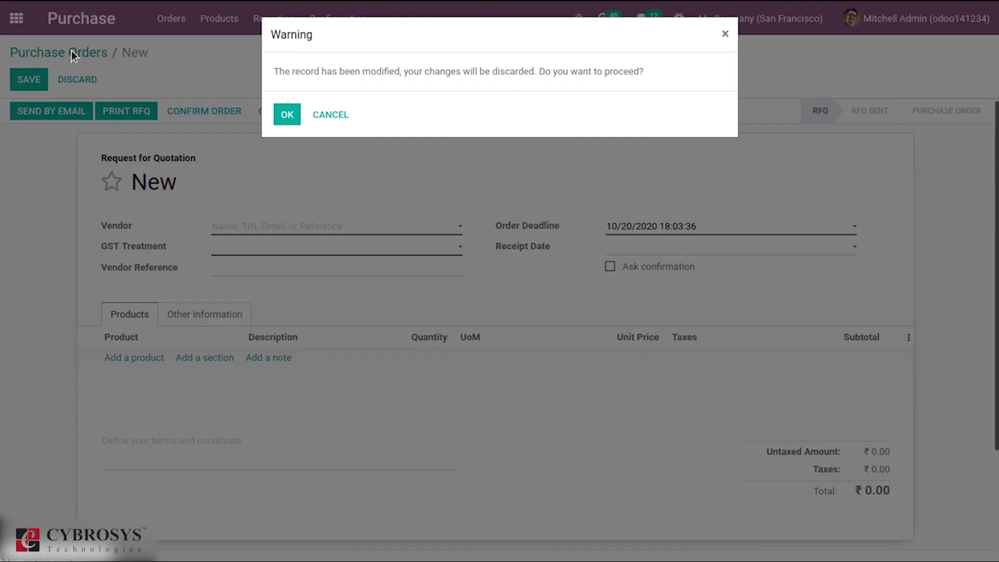
click(287, 114)
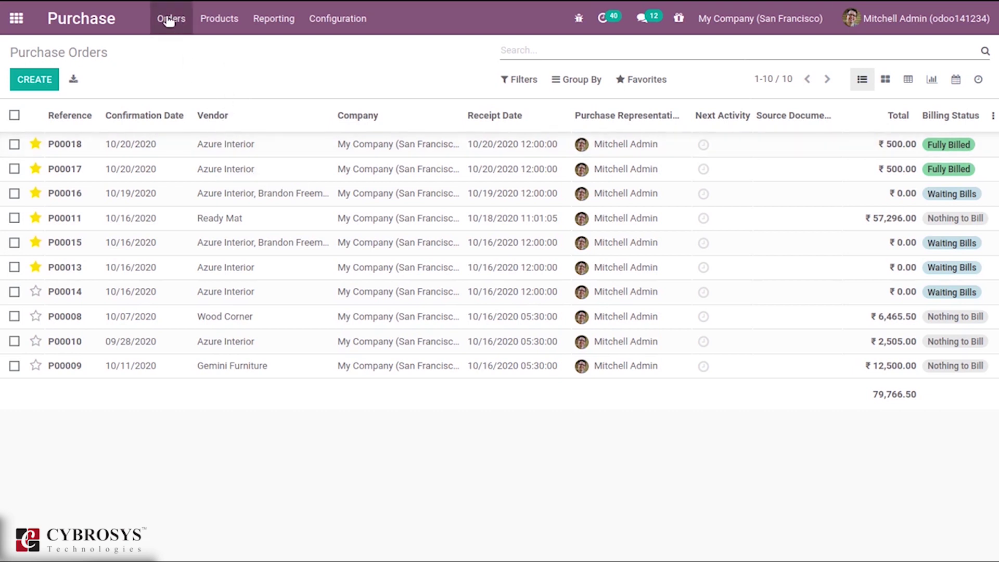
click(48, 83)
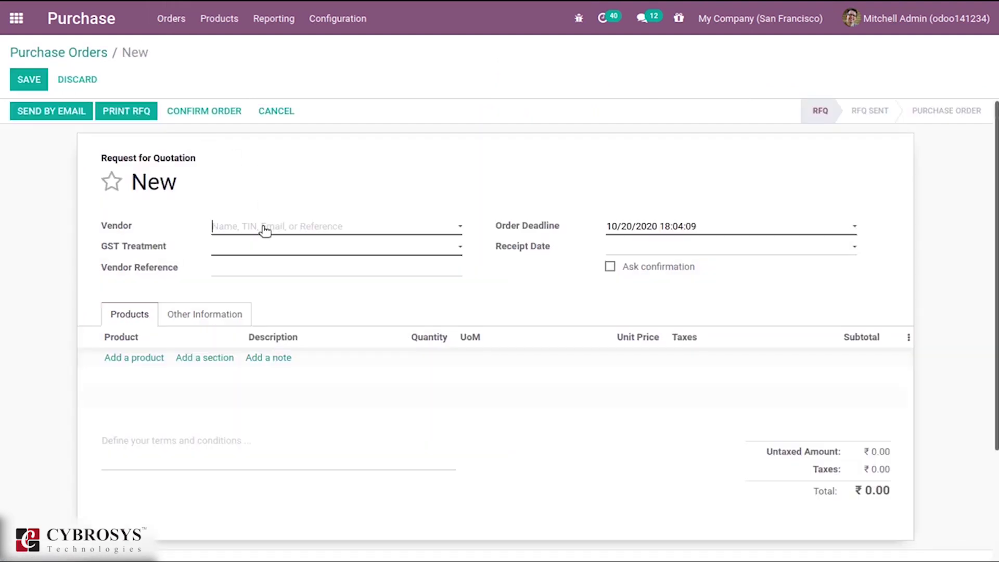
click(264, 228)
click(270, 250)
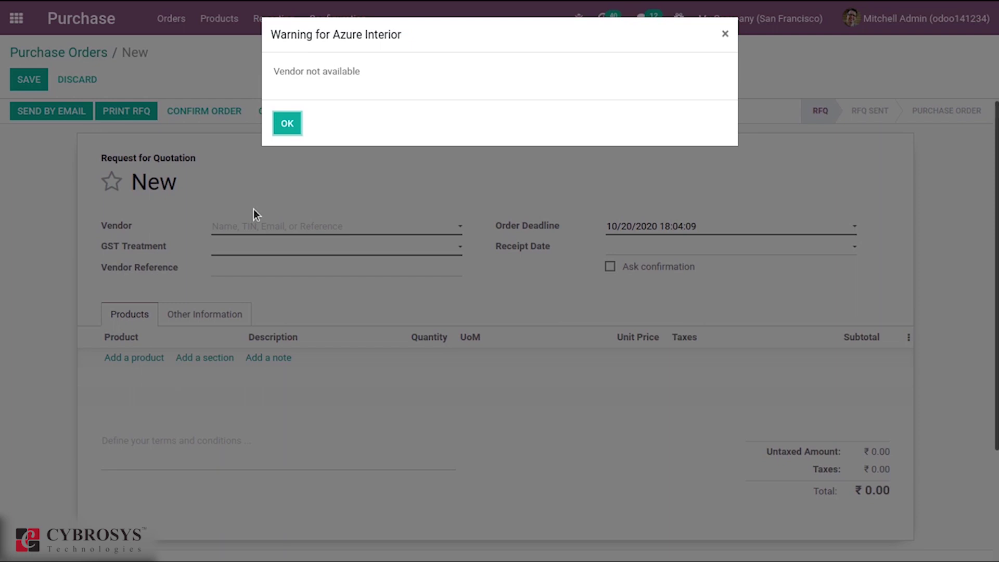
click(285, 126)
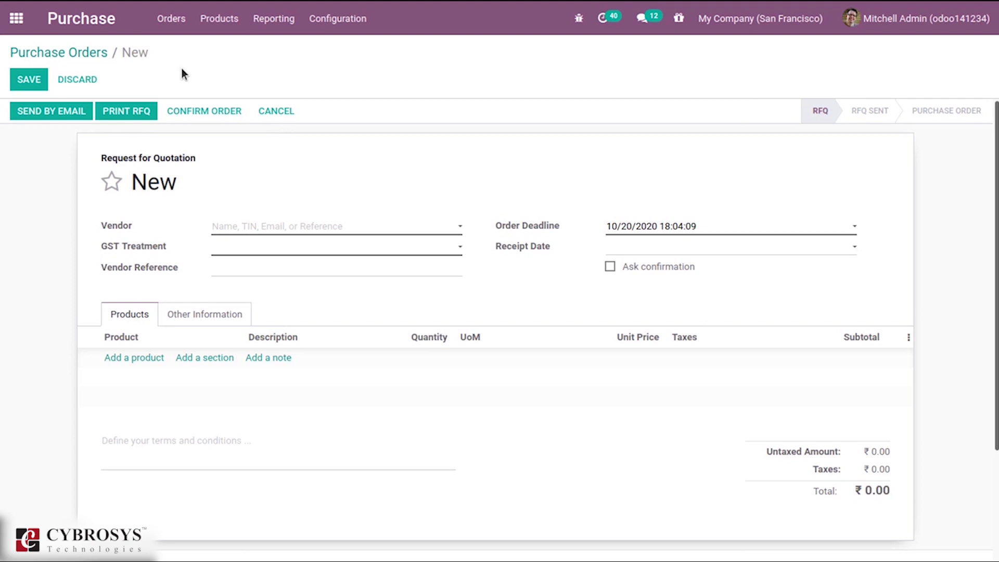
click(94, 53)
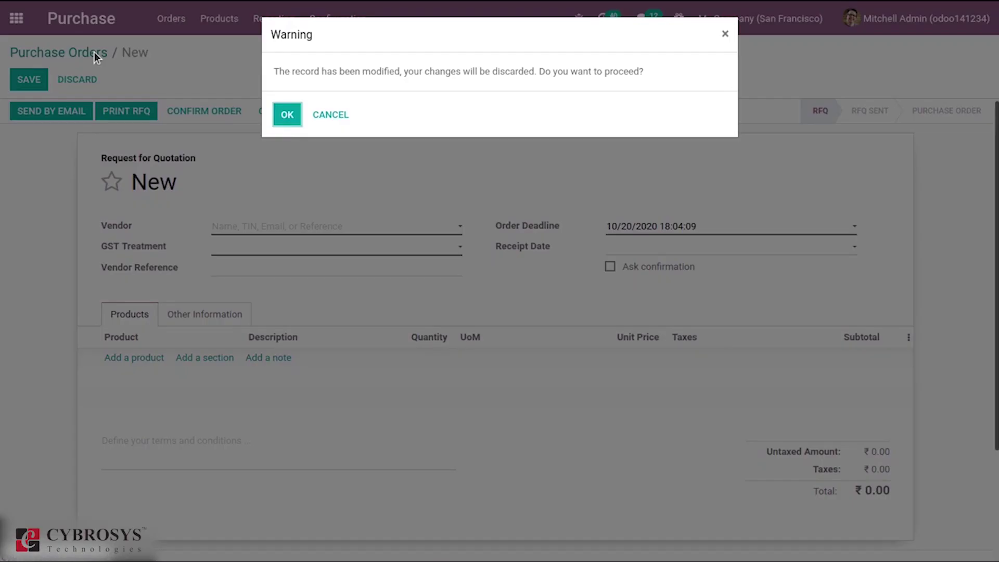
click(287, 114)
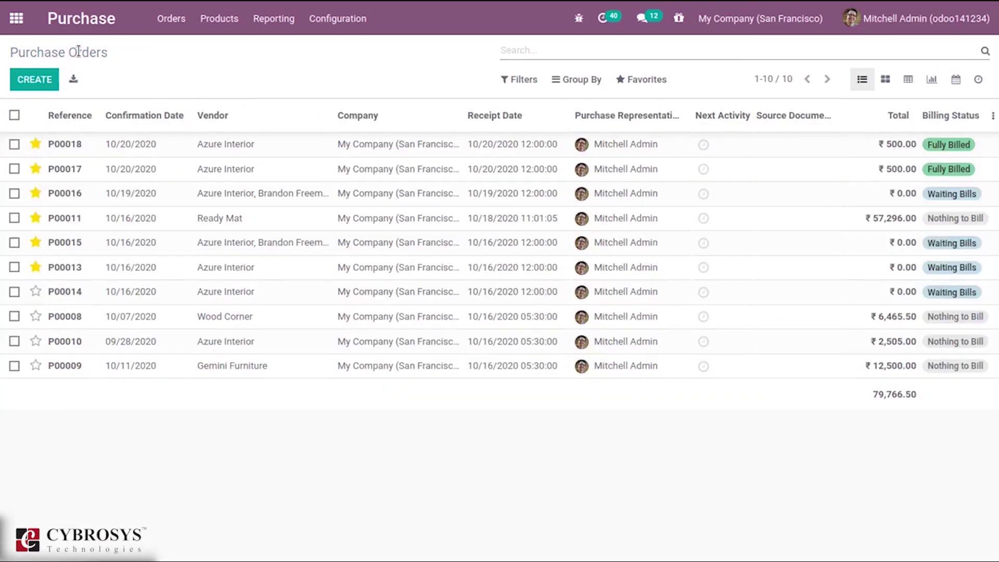